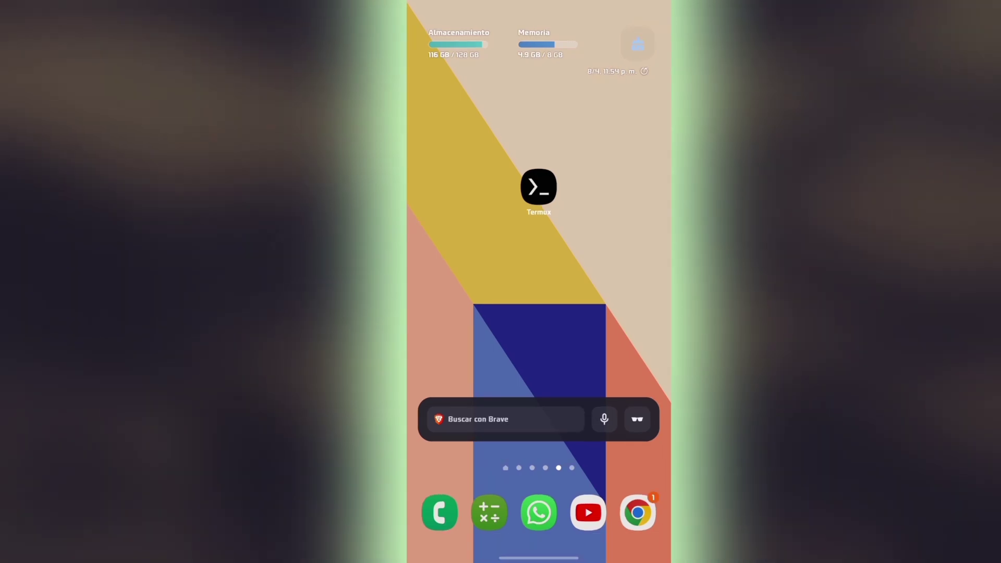
Launch Termux and enter 'pkg update && pkg upgrade', using the symbol keys for '&&'.
{"action": "left_click", "coordinate": [538, 187]}
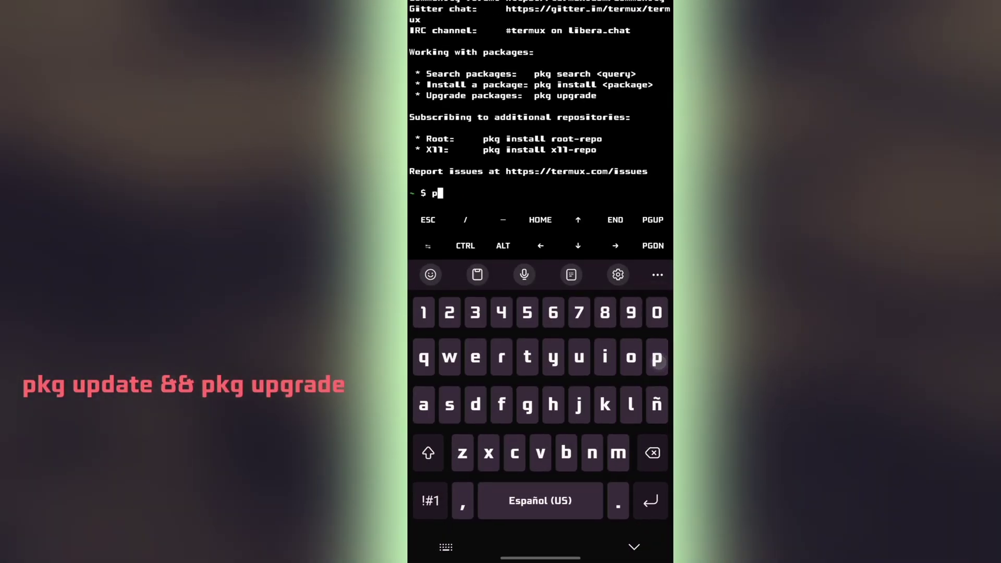
{"action": "type", "text": "pkg u"}
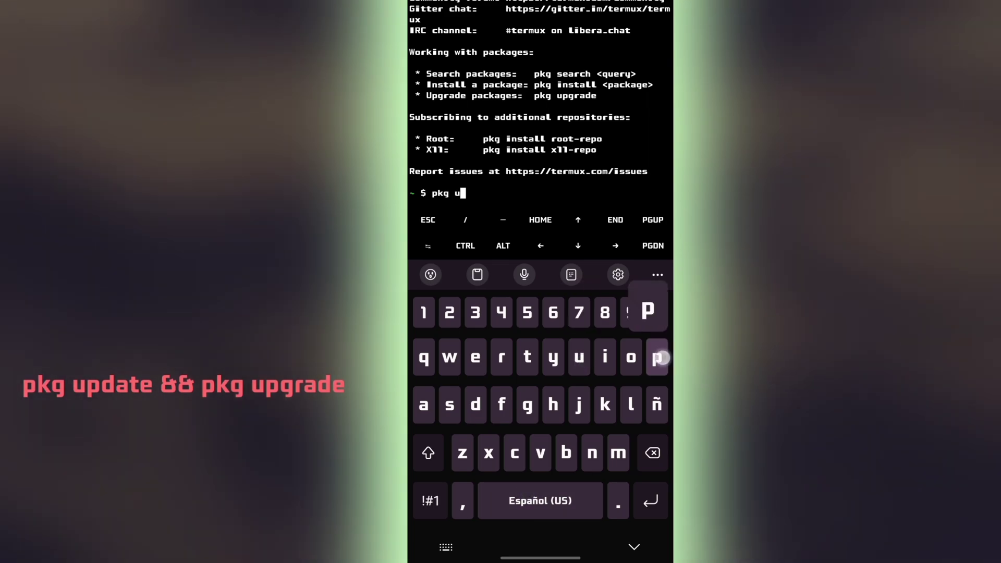
{"action": "type", "text": "pdate"}
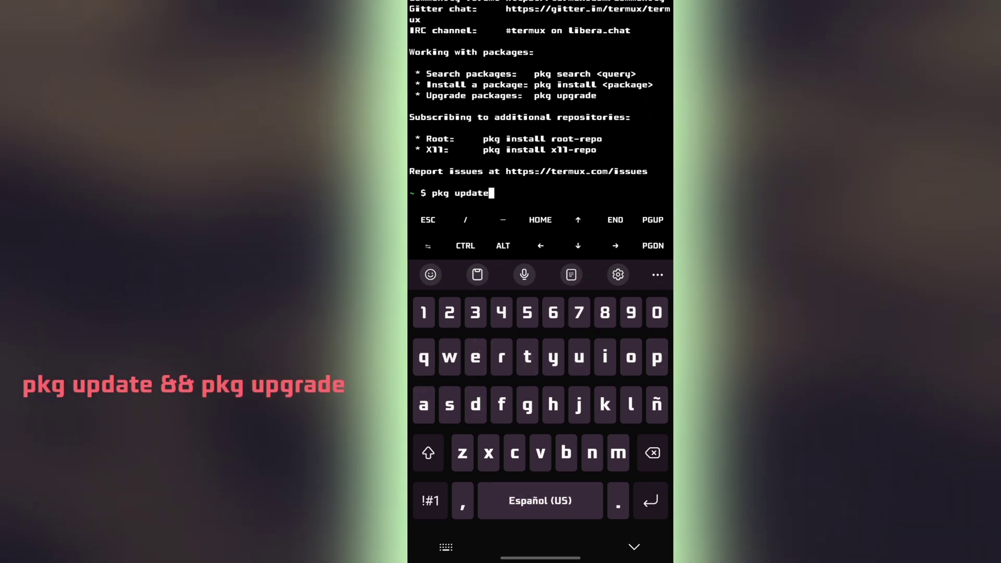
{"action": "left_click", "coordinate": [430, 500]}
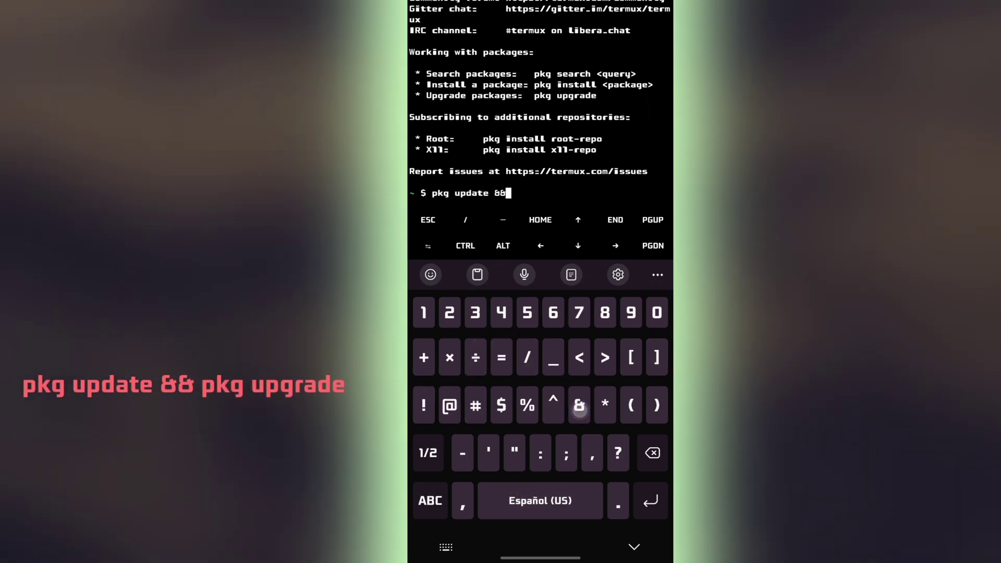
{"action": "type", "text": " p"}
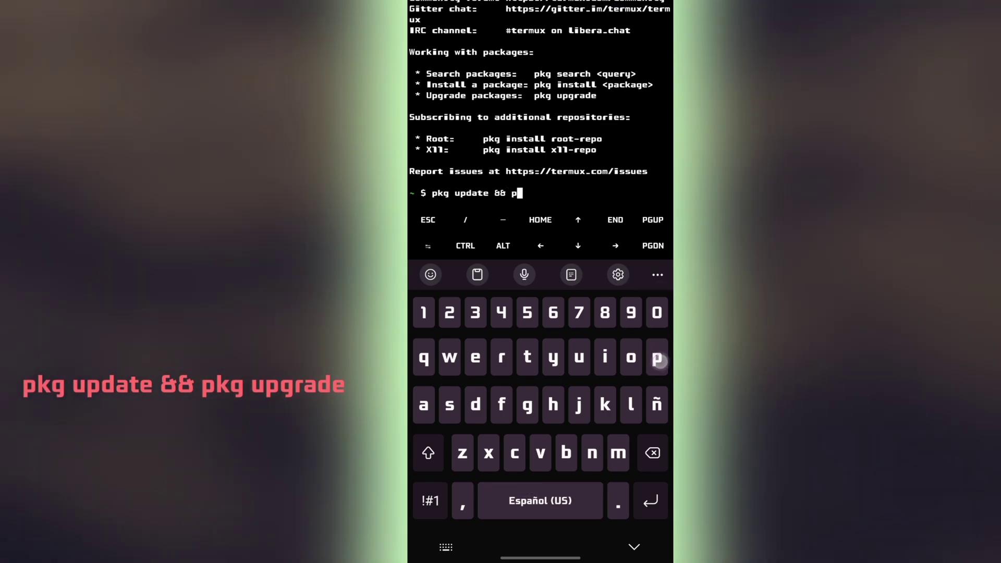
{"action": "type", "text": "kg"}
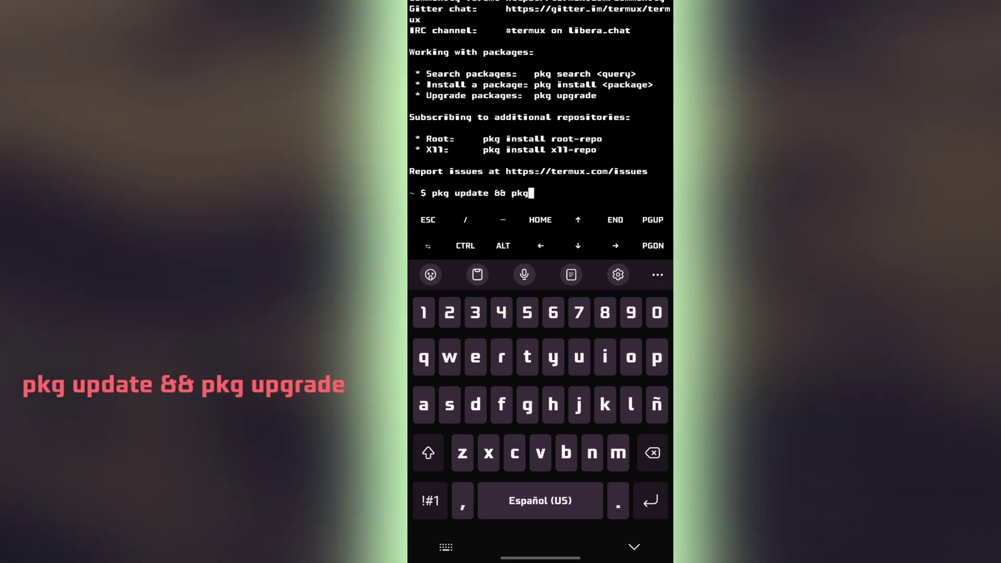
{"action": "type", "text": " upgra"}
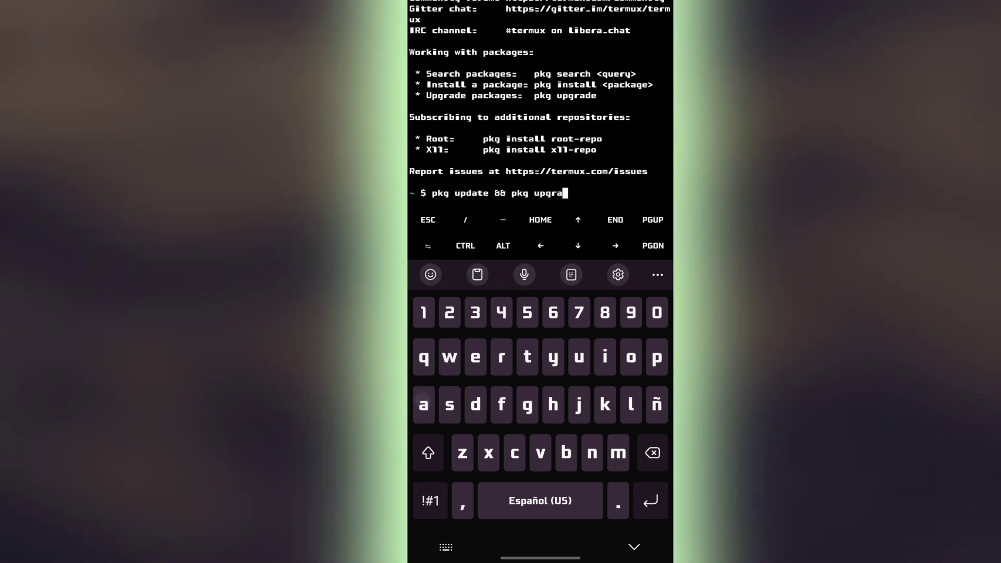
{"action": "type", "text": "de"}
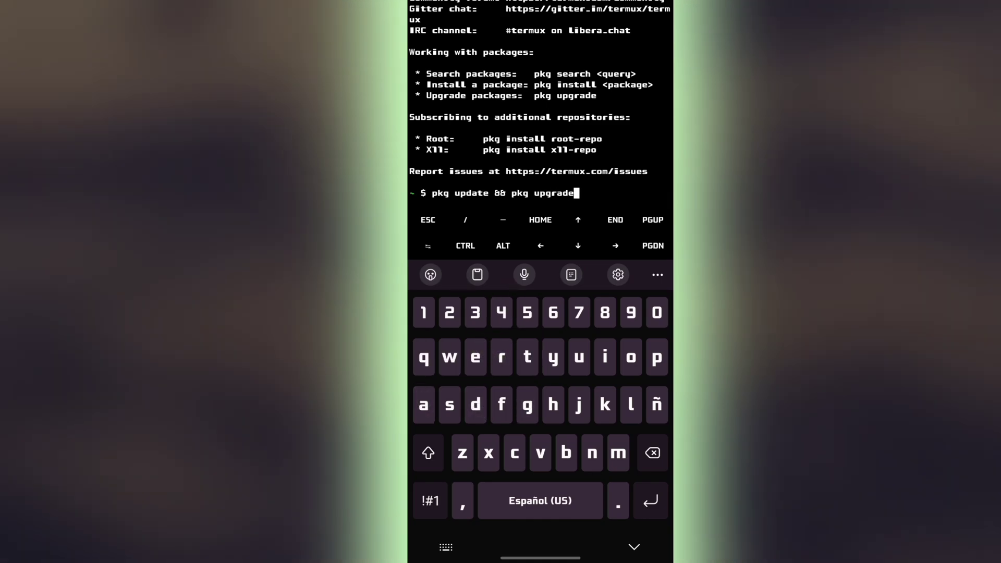
Run 'pkg update && pkg upgrade' and answer yes to continue the upgrade.
{"action": "key", "text": "Return"}
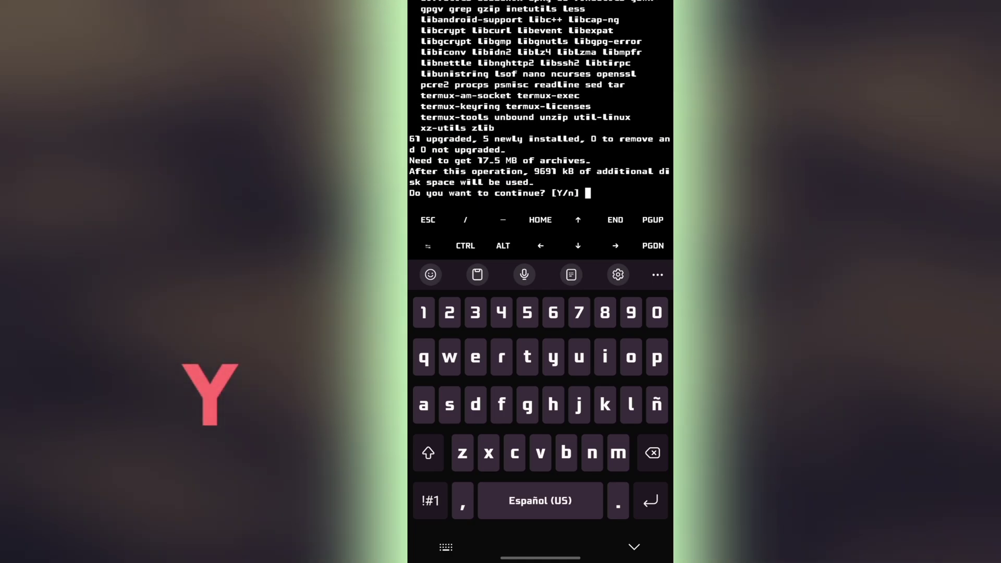
{"action": "left_click", "coordinate": [552, 358]}
{"action": "type", "text": "y"}
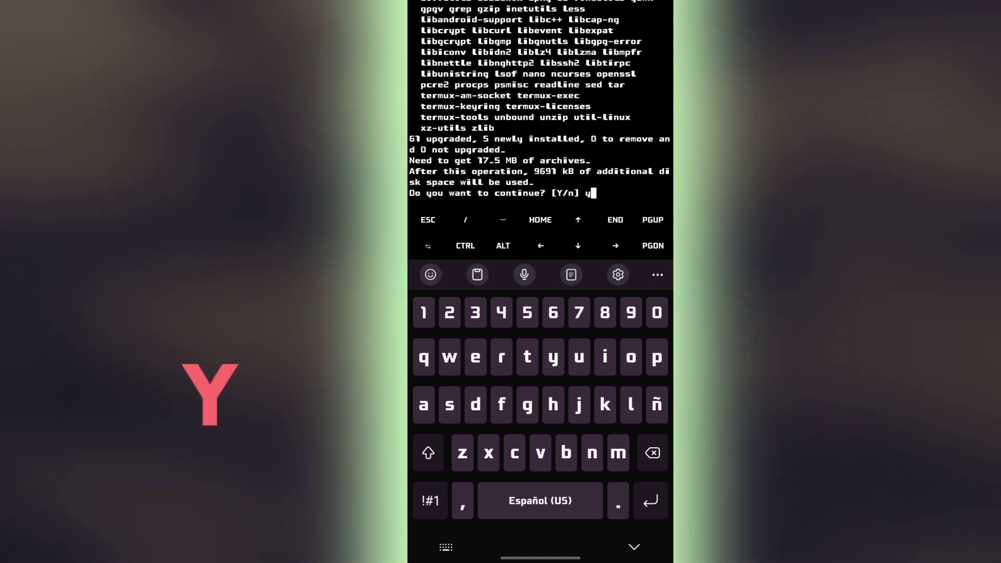
{"action": "left_click", "coordinate": [650, 500]}
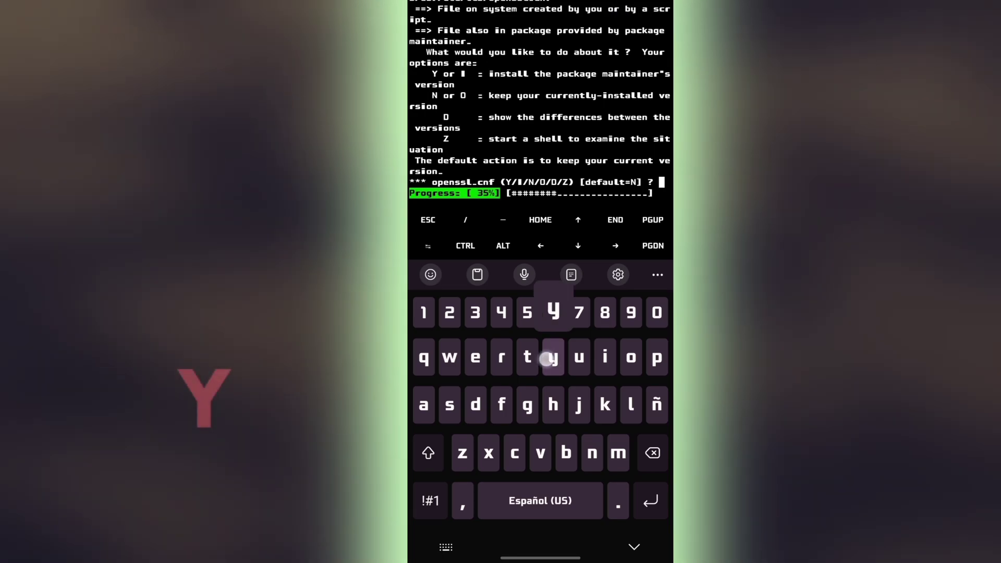
Accept the maintainer's openssl.cnf, motd, motd-playstore, init-termux-properties.sh, sources.list and bash.bashrc.
{"action": "left_click", "coordinate": [553, 357]}
{"action": "type", "text": "y"}
{"action": "left_click", "coordinate": [650, 500]}
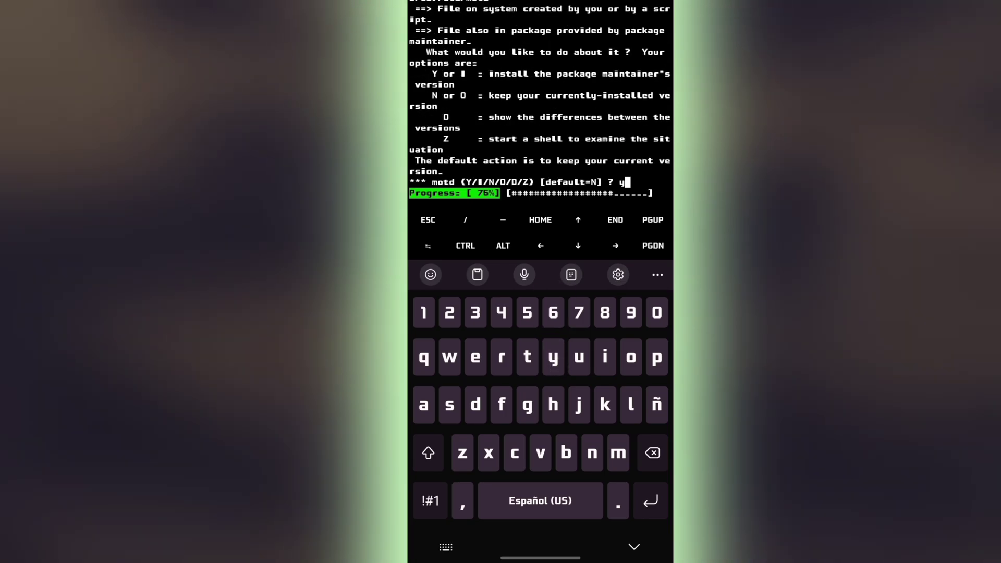
{"action": "type", "text": "y"}
{"action": "key", "text": "Return"}
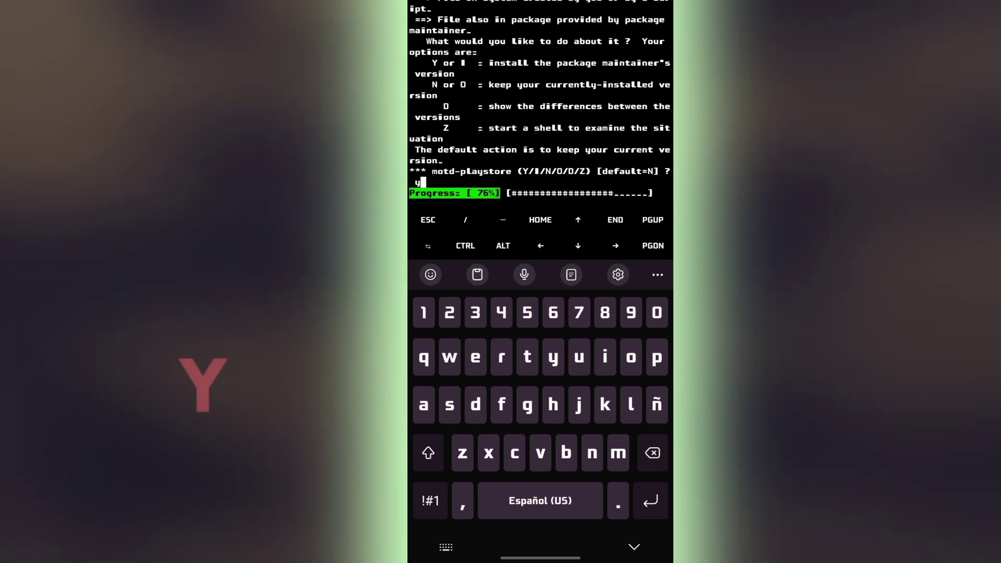
{"action": "key", "text": "Return"}
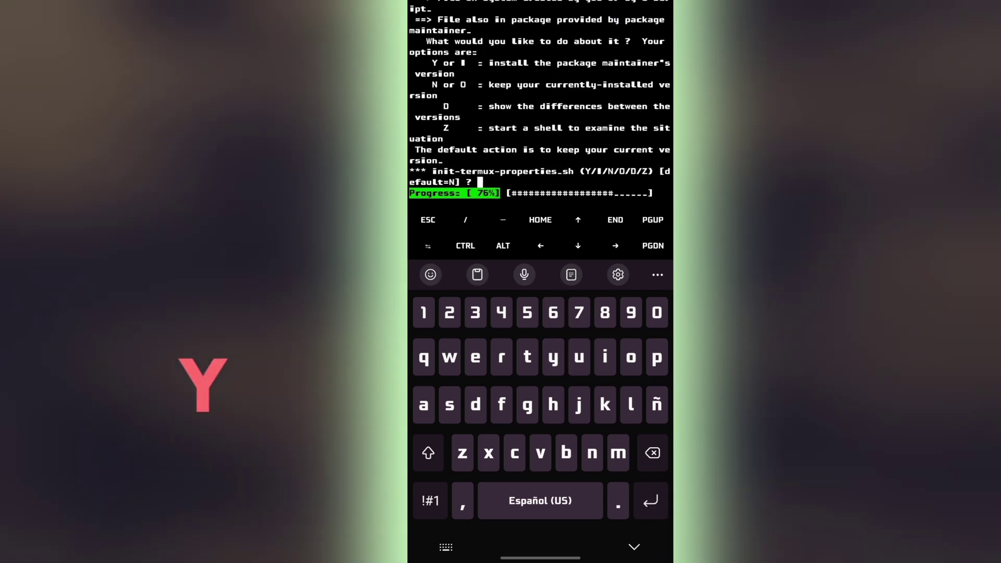
{"action": "type", "text": "y"}
{"action": "key", "text": "Return"}
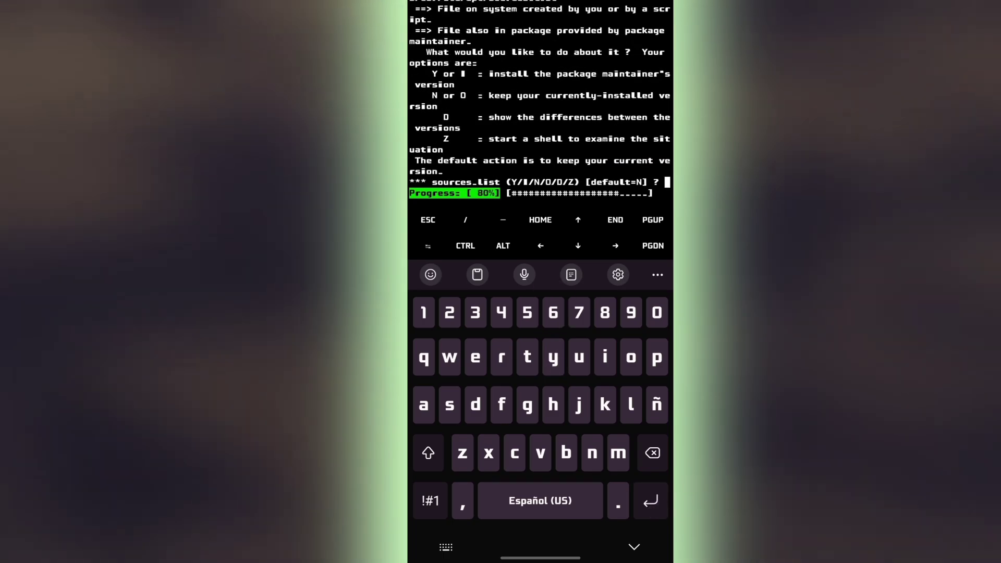
{"action": "type", "text": "y"}
{"action": "key", "text": "Return"}
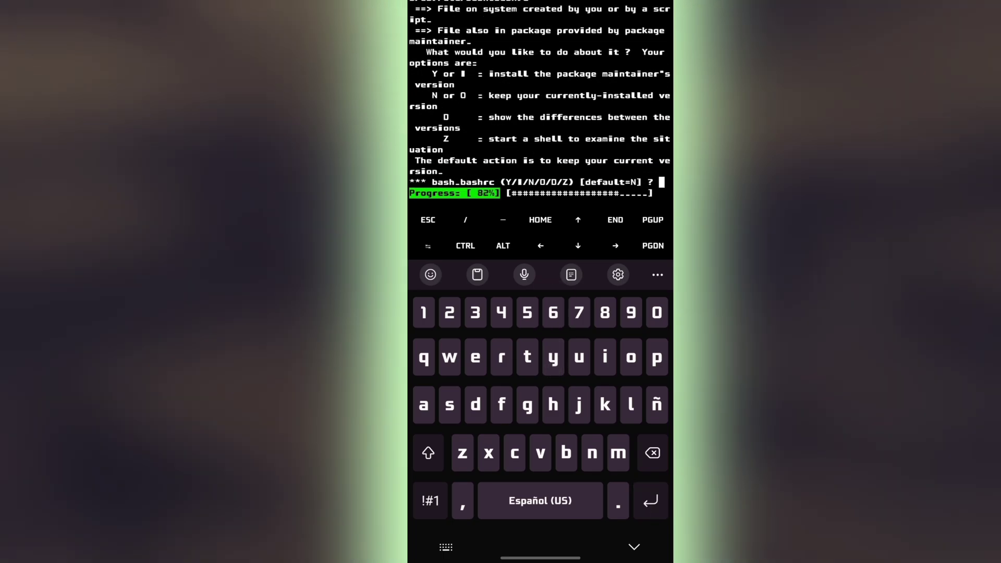
{"action": "type", "text": "y"}
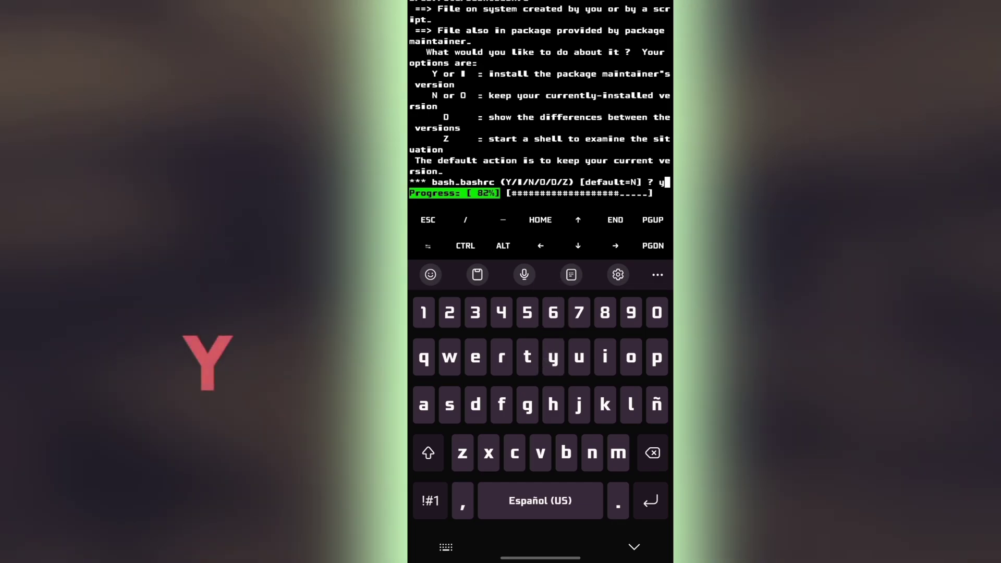
{"action": "key", "text": "Return"}
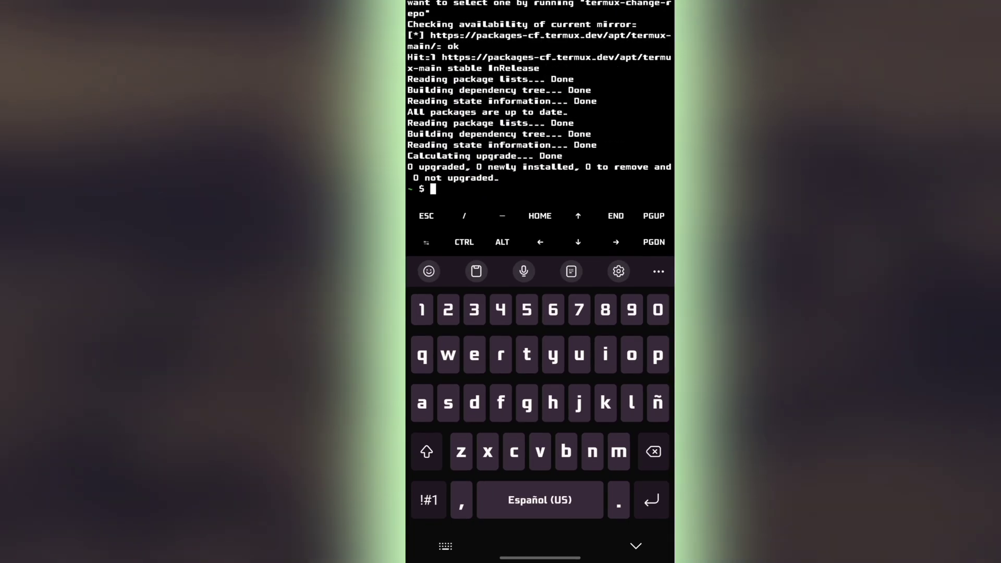
{"action": "type", "text": "pkg"}
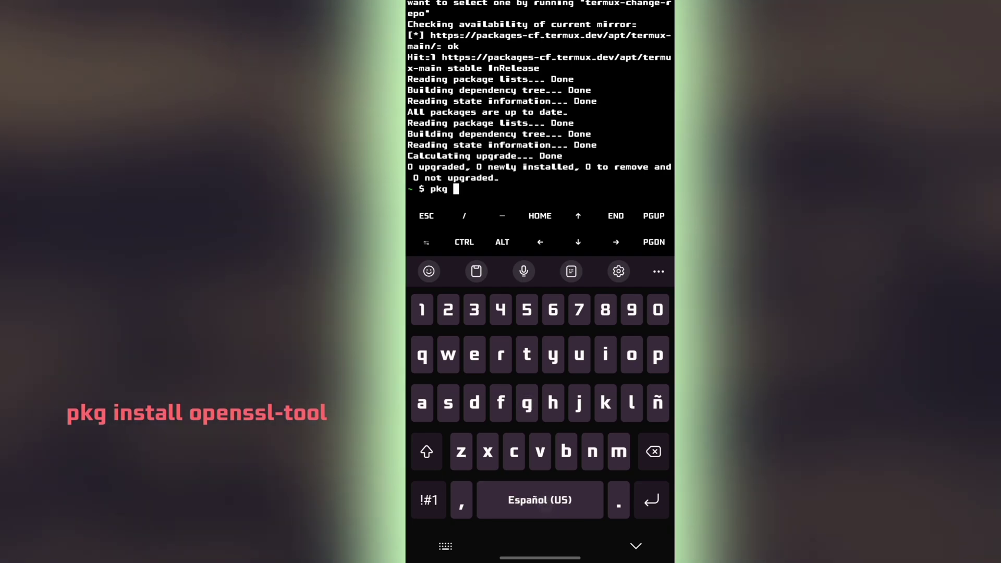
{"action": "type", "text": " in"}
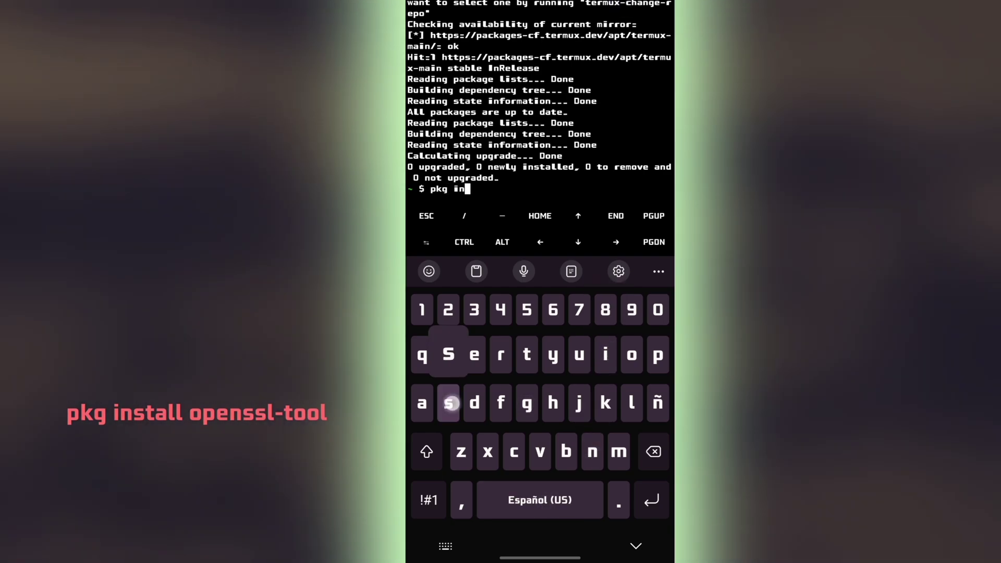
{"action": "type", "text": "stall"}
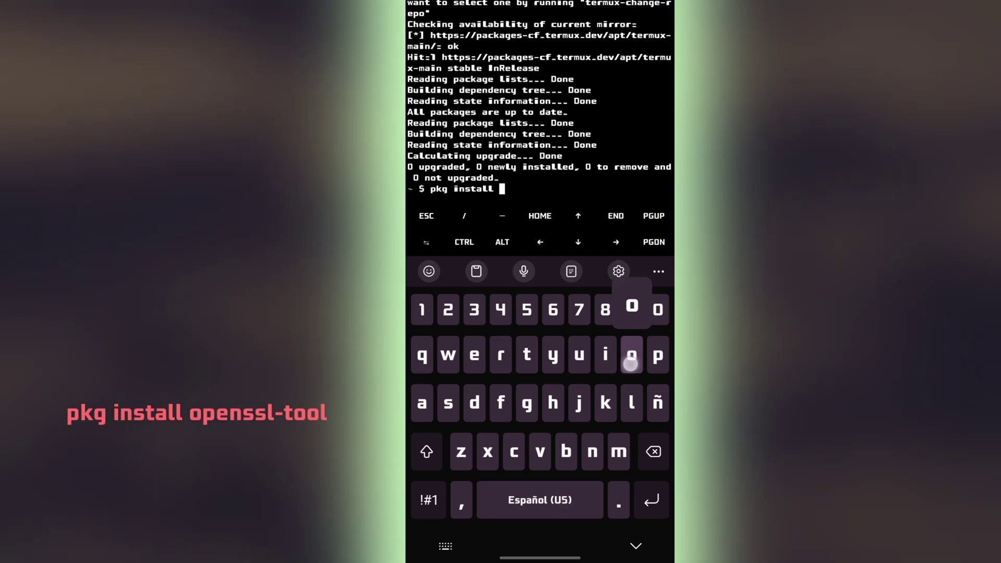
{"action": "type", "text": " opens"}
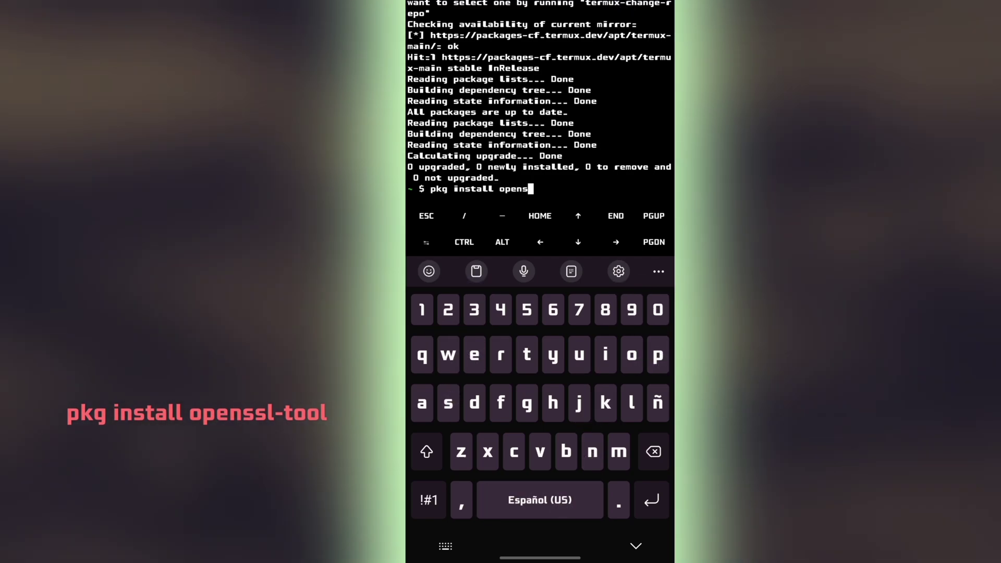
{"action": "type", "text": "sl"}
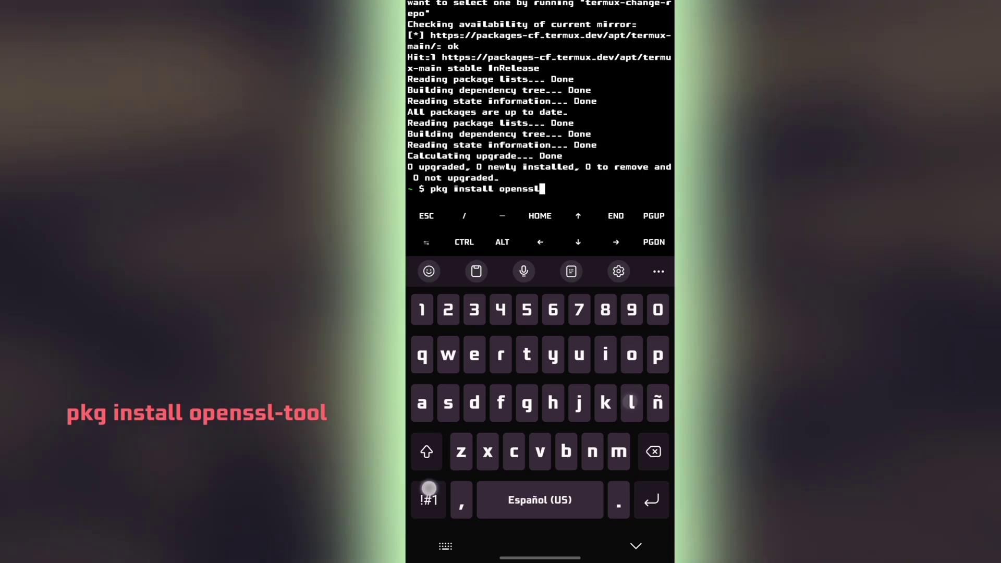
{"action": "type", "text": "-tool"}
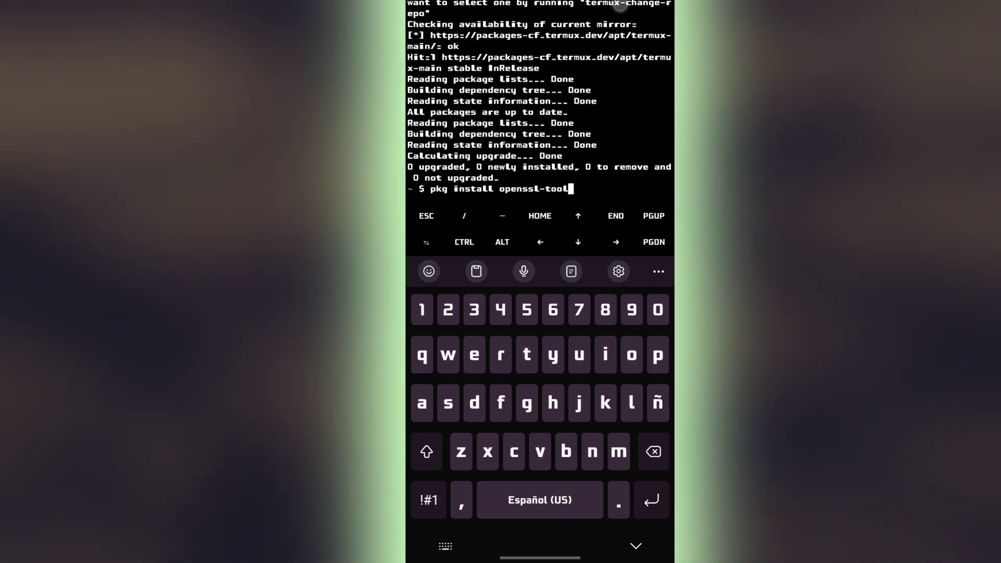
Install openssl-tool, then run 'openssl version' to confirm OpenSSL 3.1.0 (14 Mar 2023).
{"action": "key", "text": "Return"}
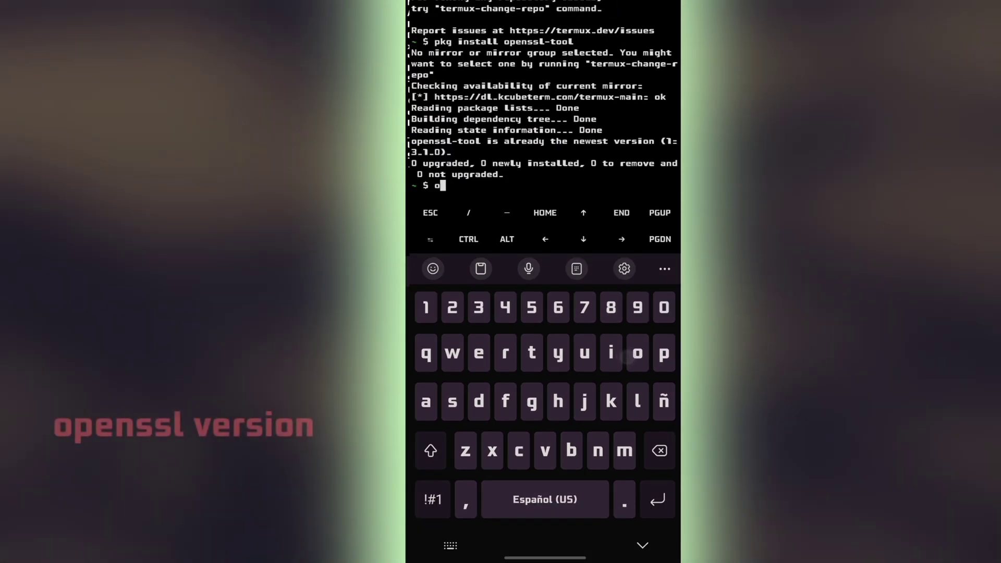
{"action": "type", "text": "opens"}
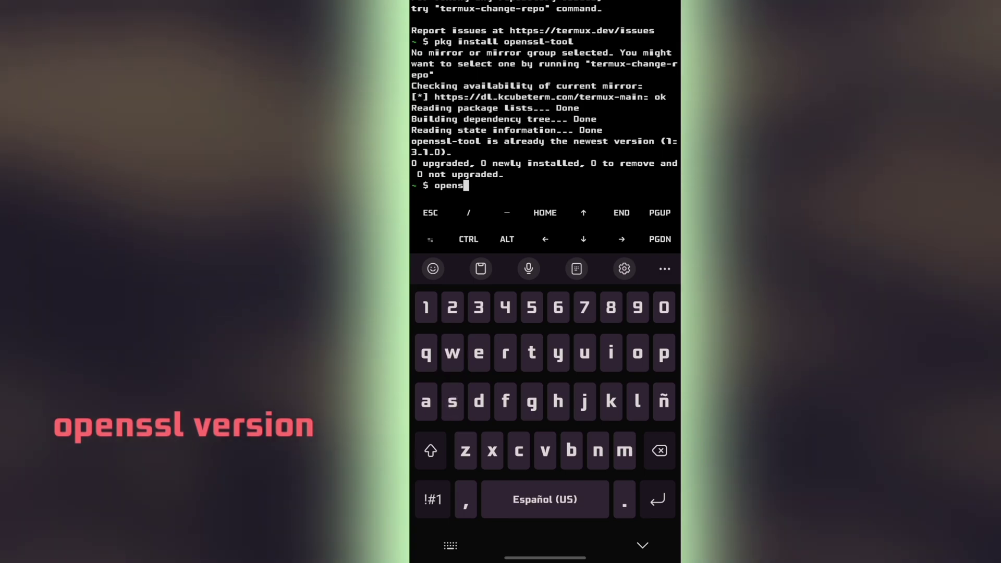
{"action": "type", "text": "sl ver"}
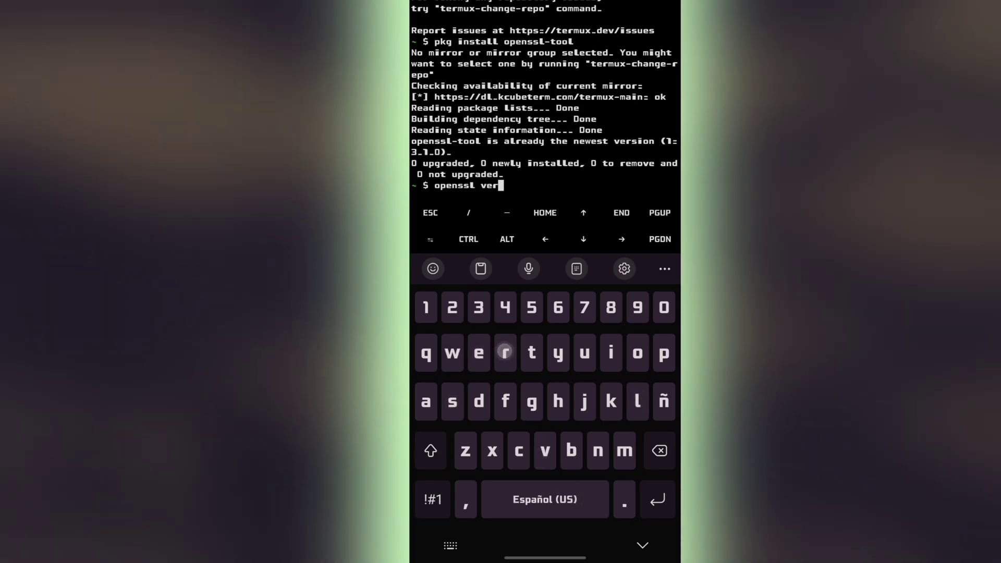
{"action": "type", "text": "sion"}
{"action": "key", "text": "Return"}
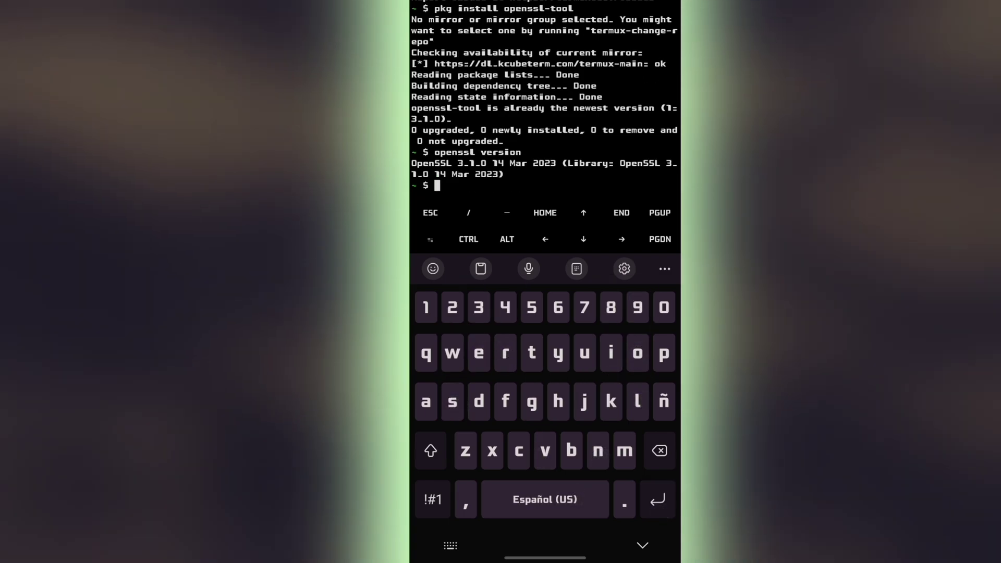